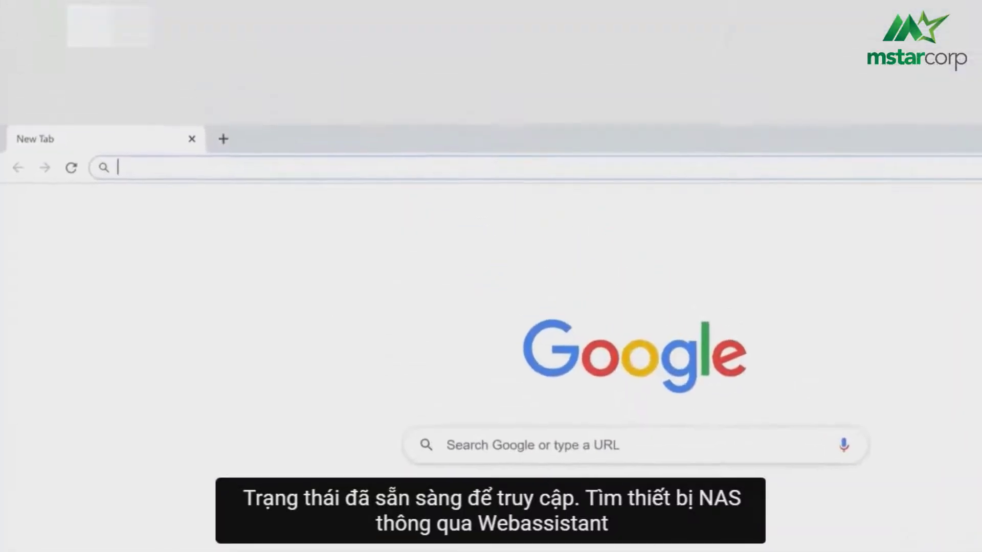
# Load find.synology.com, which reports No DiskStation Found within LAN
pyautogui.write('find.synology.com')
pyautogui.press('Return')
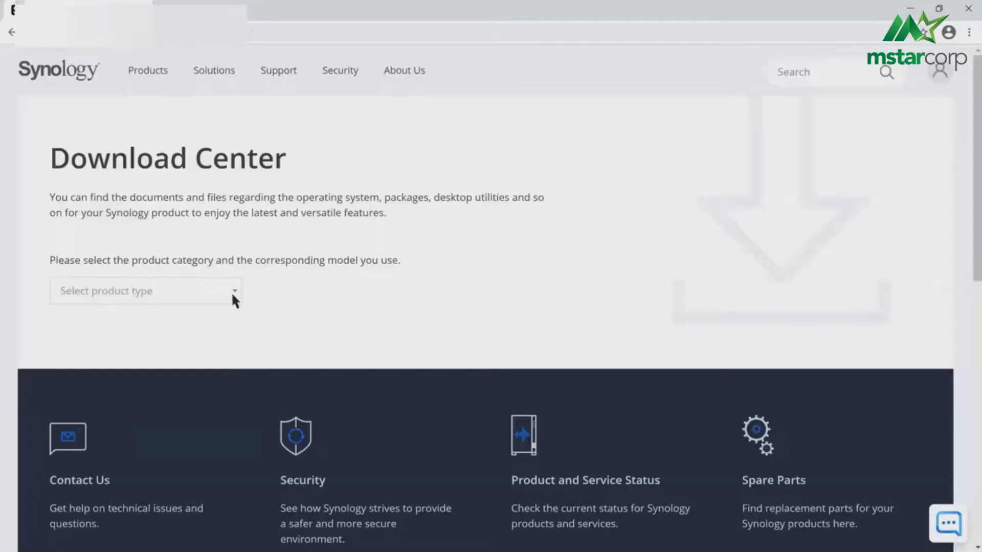
# In Download Center, choose the NAS category and find the DS920+ model by searching DS9
pyautogui.click(231, 291)
pyautogui.click(231, 312)
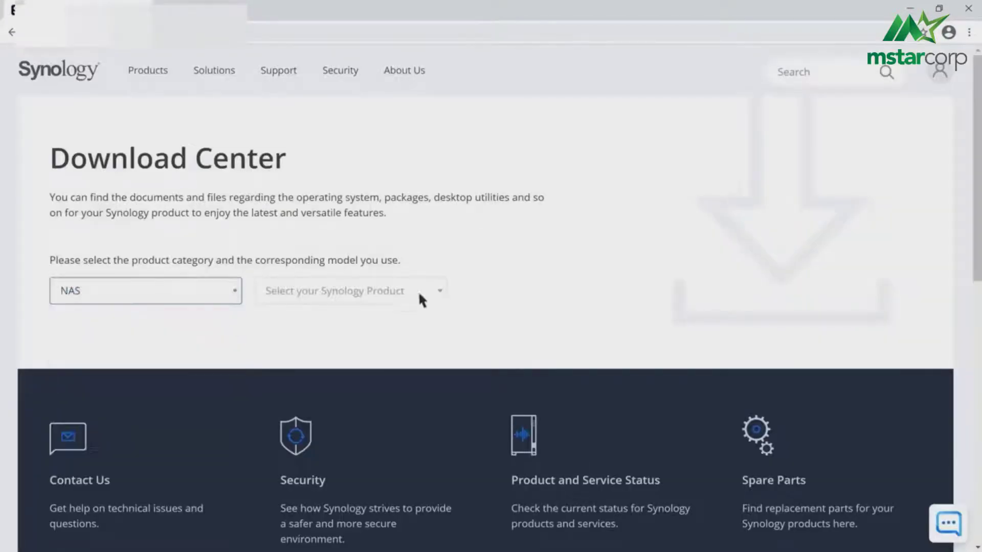
pyautogui.click(418, 290)
pyautogui.write('DS9')
pyautogui.press('Return')
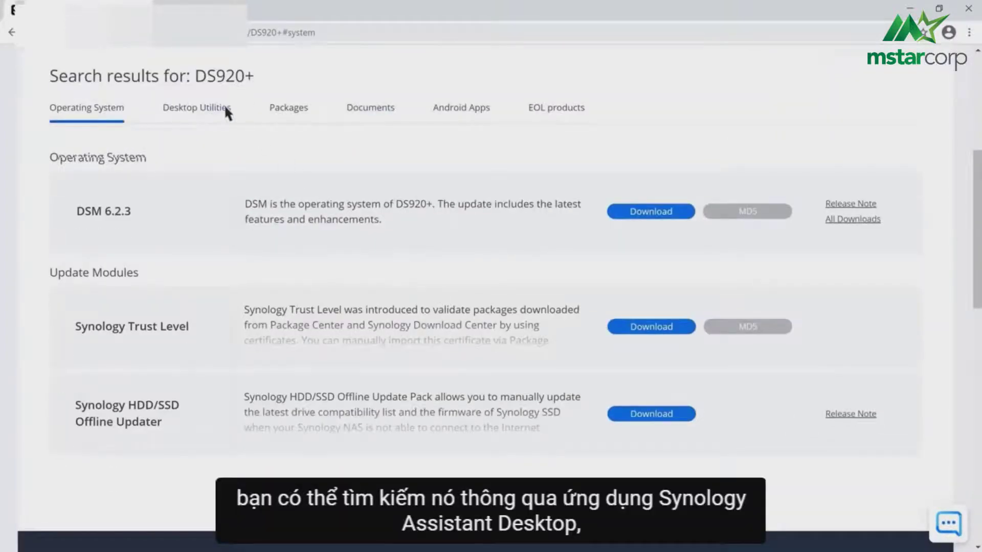
# Browse the DS920+ Desktop Utilities and Documents tabs
pyautogui.click(225, 108)
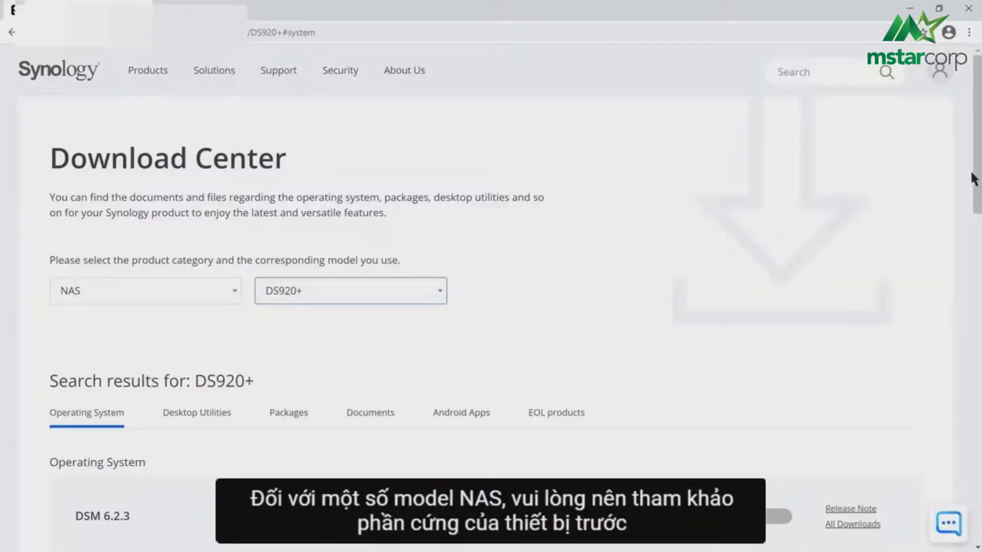
pyautogui.scroll(-6, 974, 256)
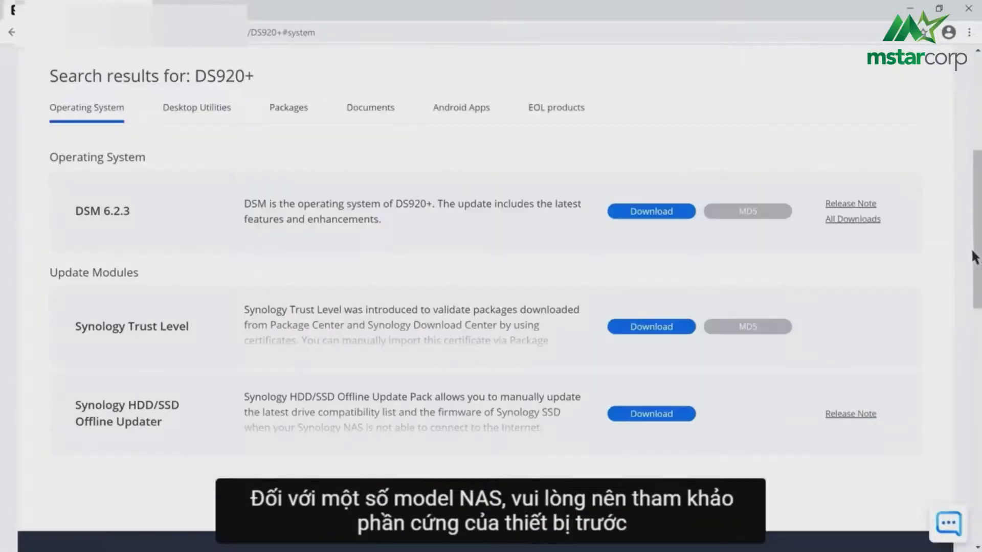
pyautogui.click(397, 121)
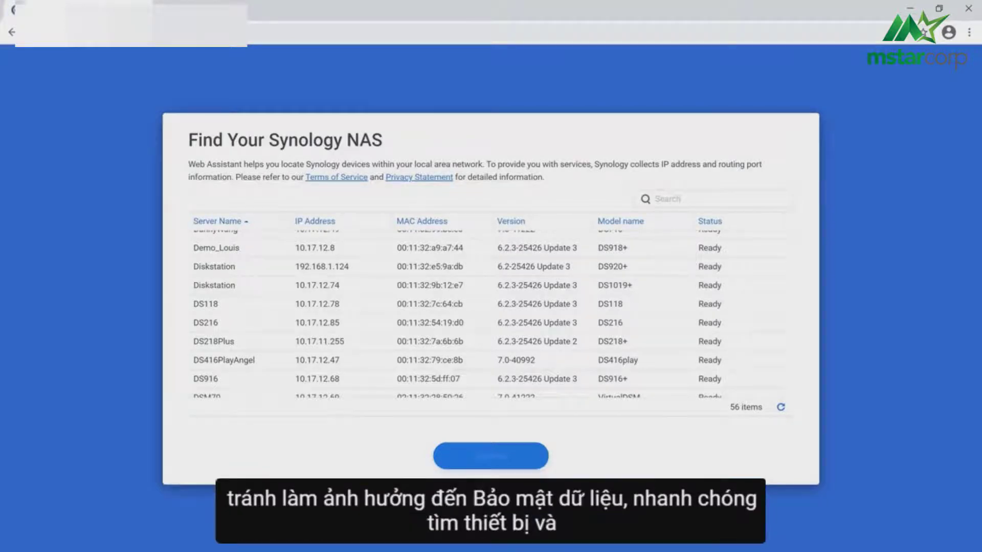
# Connect to the Diskstation, sign in as admin with a blank password, and set a new password
pyautogui.doubleClick(728, 265)
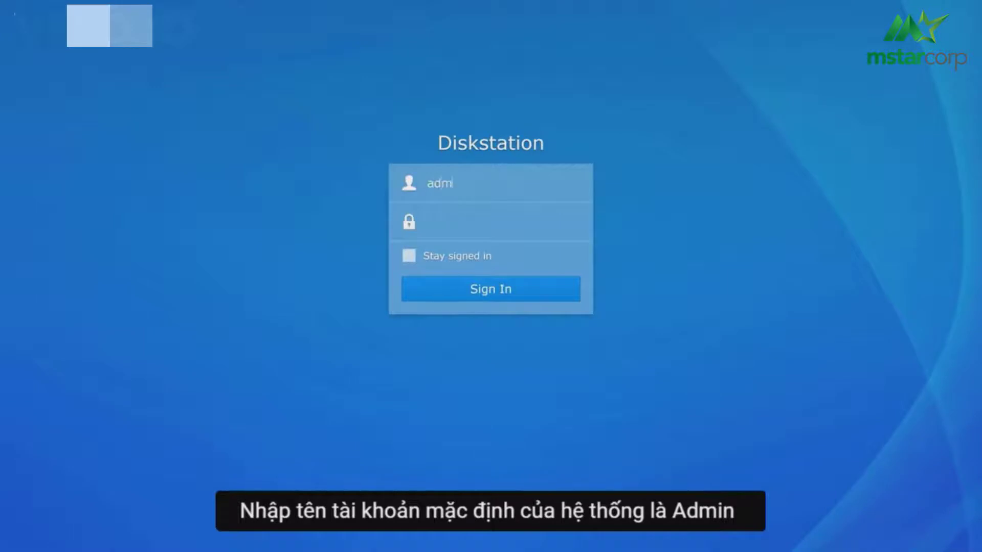
pyautogui.write('in')
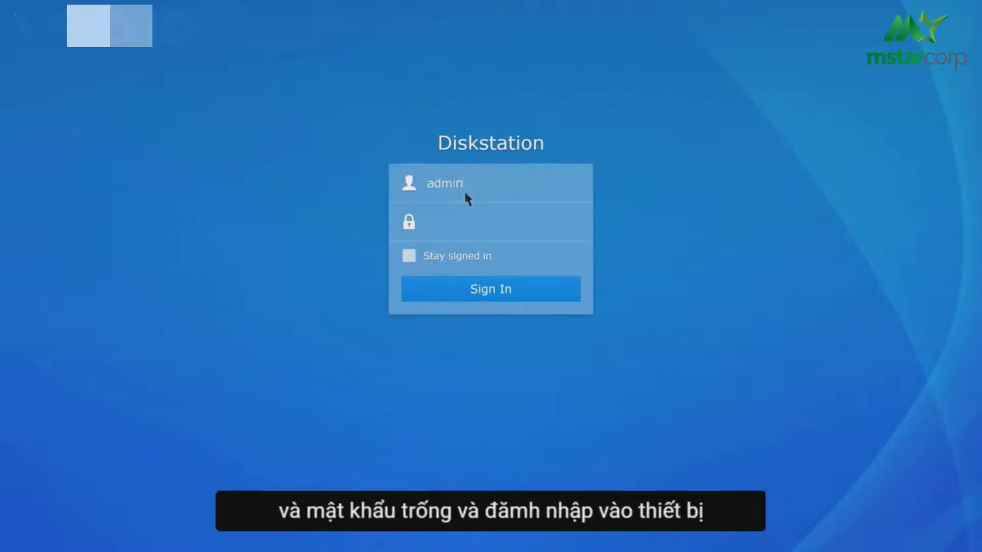
pyautogui.click(529, 290)
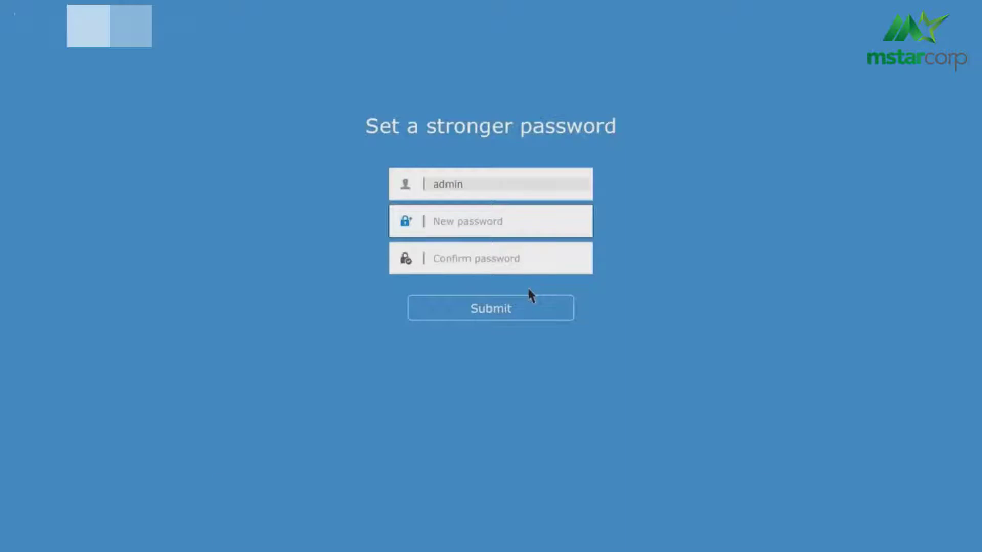
pyautogui.click(498, 229)
pyautogui.write('••••••••••••')
pyautogui.click(495, 269)
pyautogui.write('•••••••••')
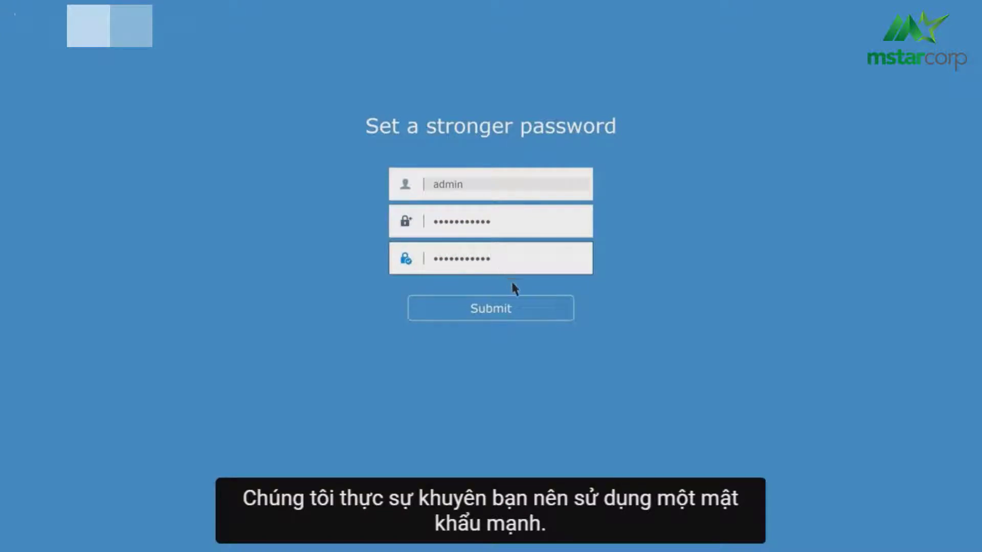
pyautogui.write('•••')
pyautogui.click(533, 310)
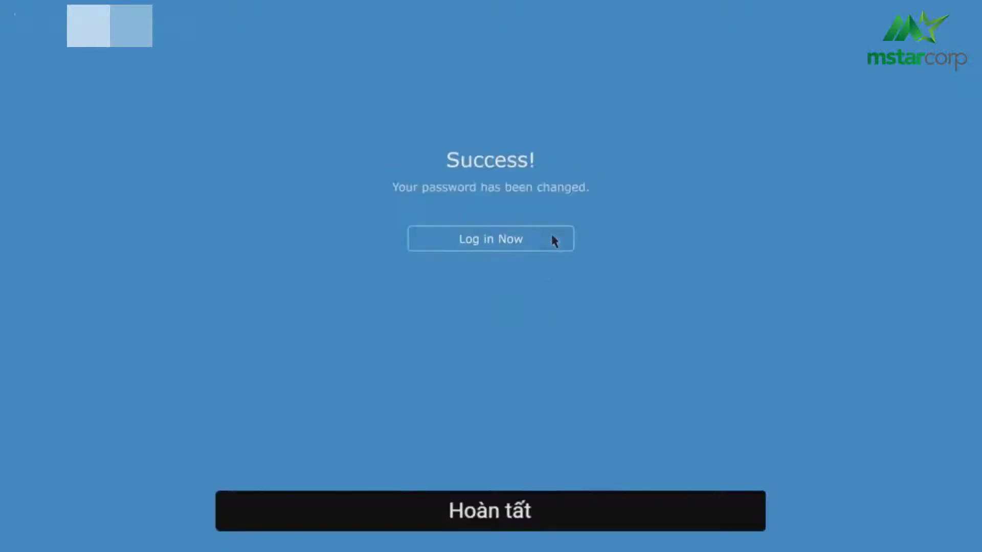
# Sign back in to DSM as admin using the new password
pyautogui.click(552, 238)
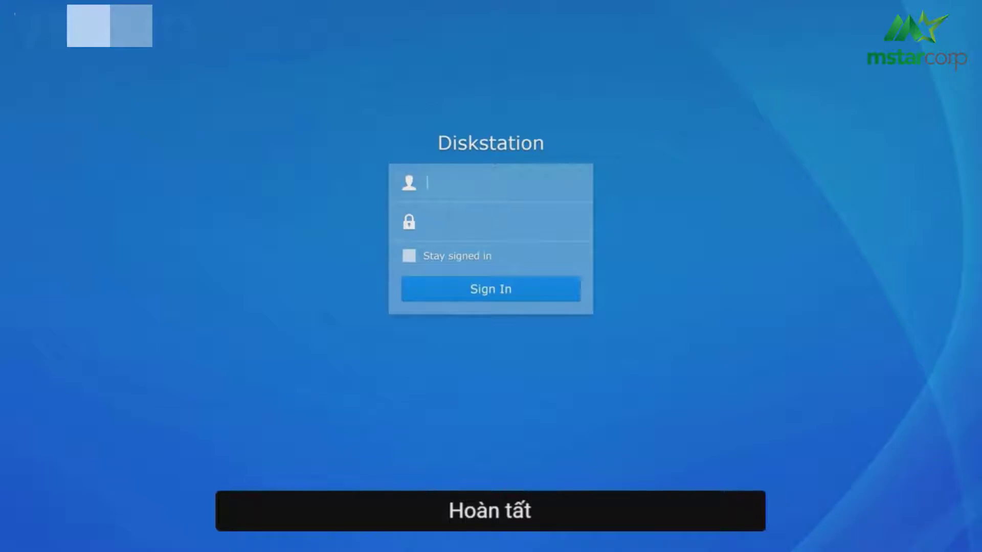
pyautogui.write('admin')
pyautogui.click(497, 236)
pyautogui.write('•••••••••')
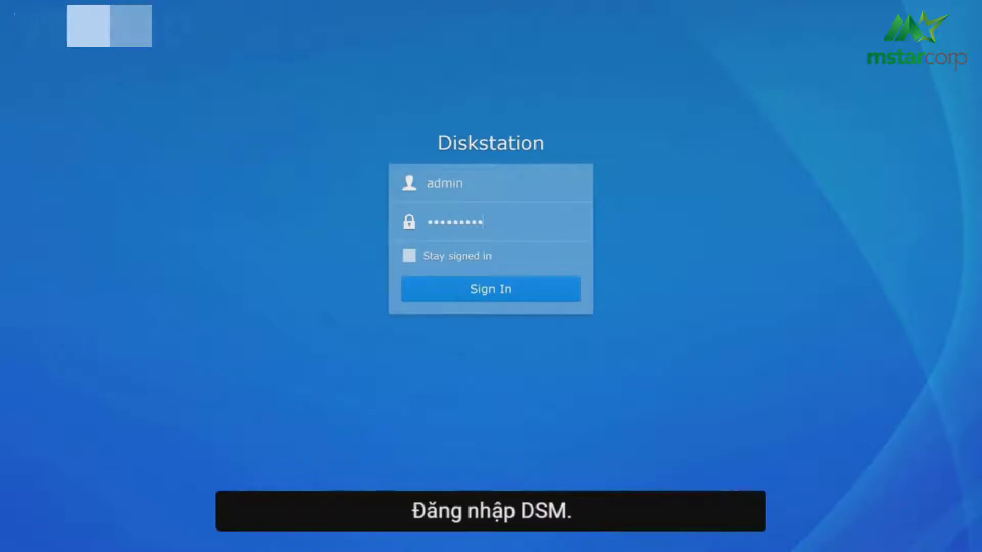
pyautogui.click(533, 291)
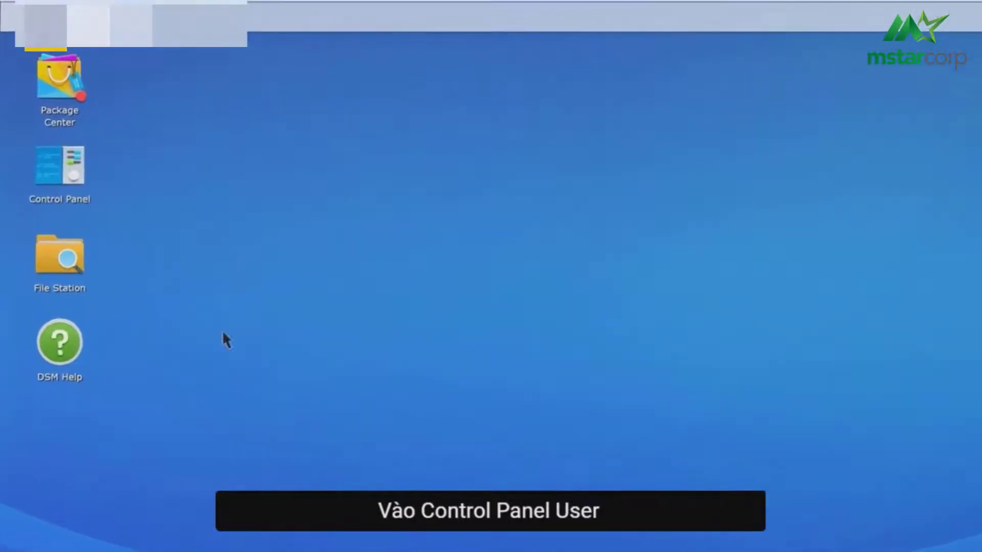
# In Control Panel > User, replace the demo user's password and confirm it
pyautogui.click(71, 175)
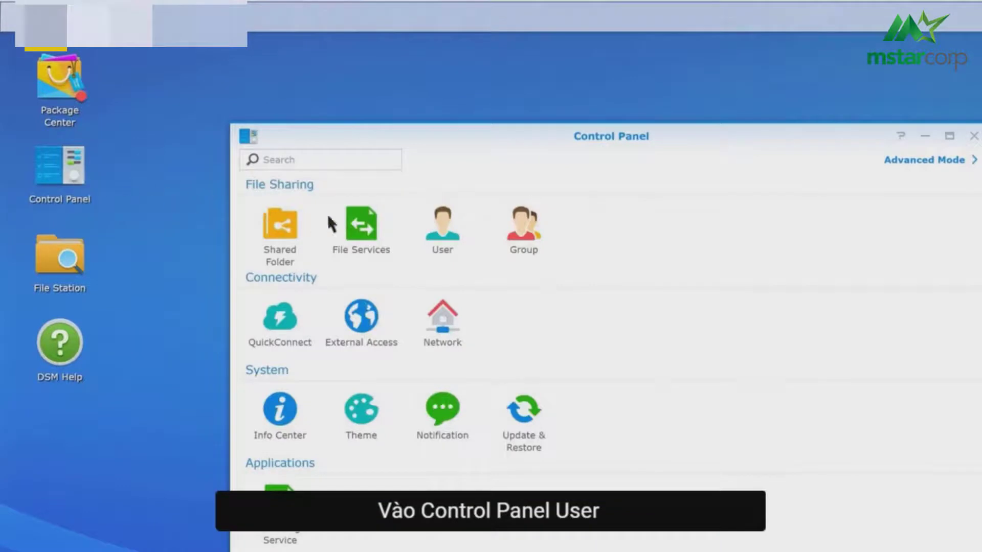
pyautogui.click(457, 239)
pyautogui.doubleClick(456, 242)
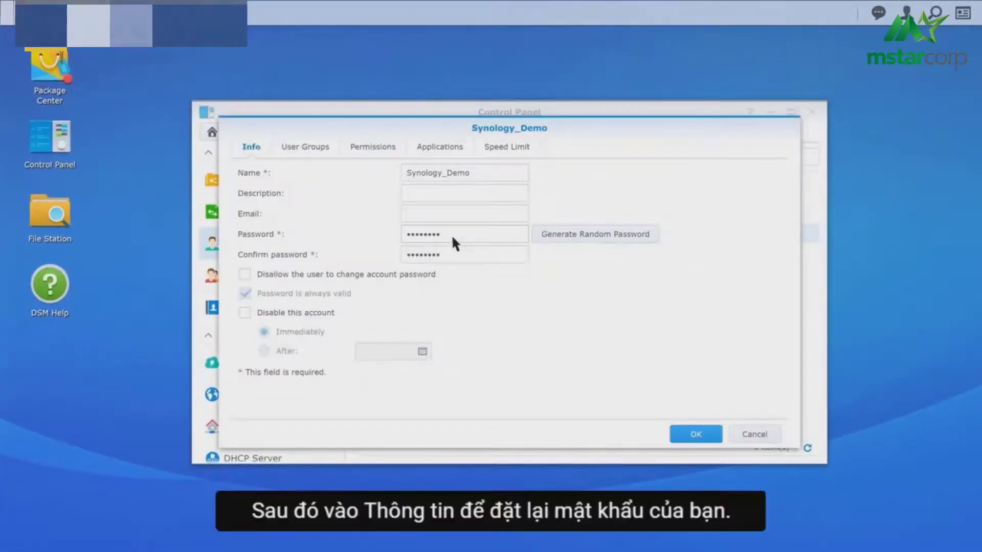
pyautogui.click(451, 234)
pyautogui.press('BackSpace')
pyautogui.click(453, 269)
pyautogui.press('BackSpace')
pyautogui.click(452, 235)
pyautogui.write('123456789abc')
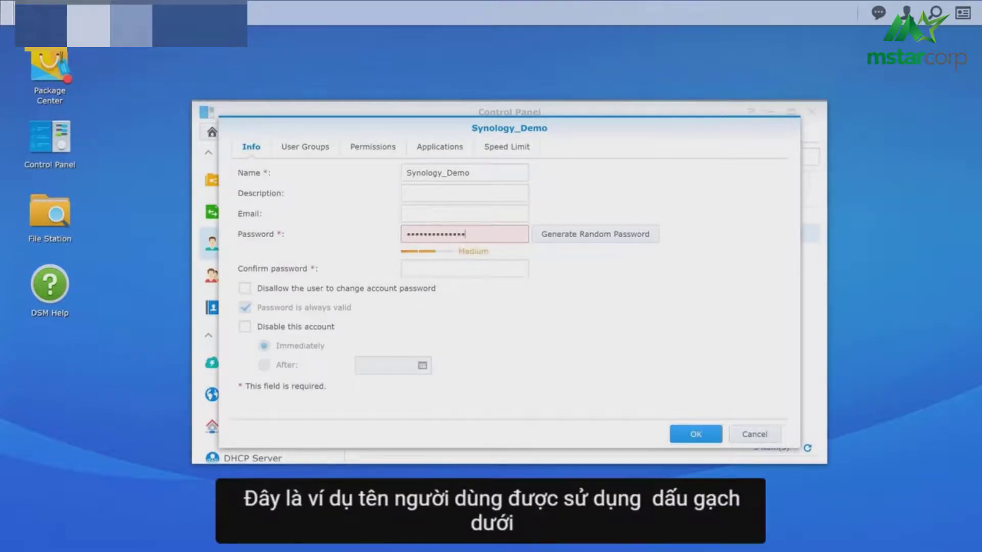
pyautogui.press('Tab')
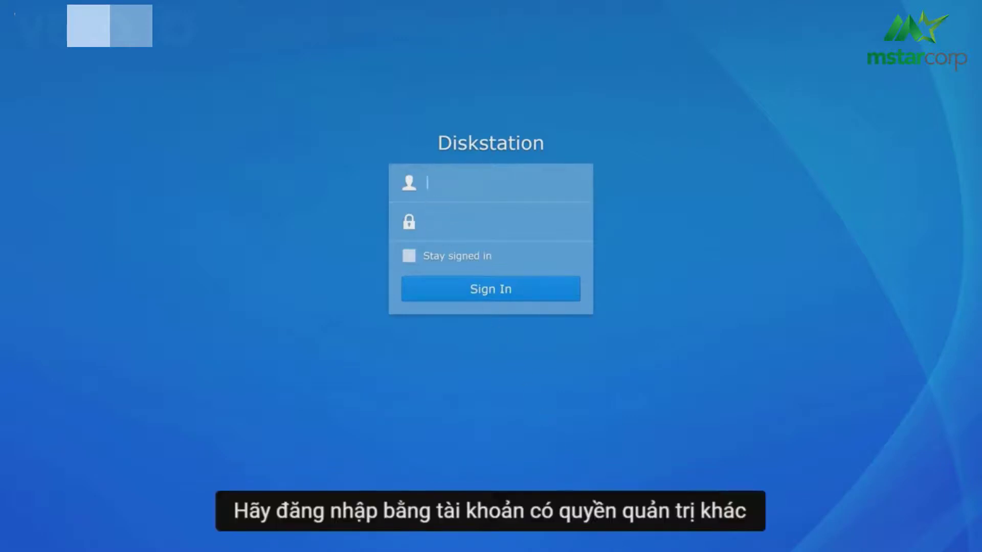
# Sign in to DSM as the demo user
pyautogui.write('logy_Demo')
pyautogui.press('Tab')
pyautogui.write('a')
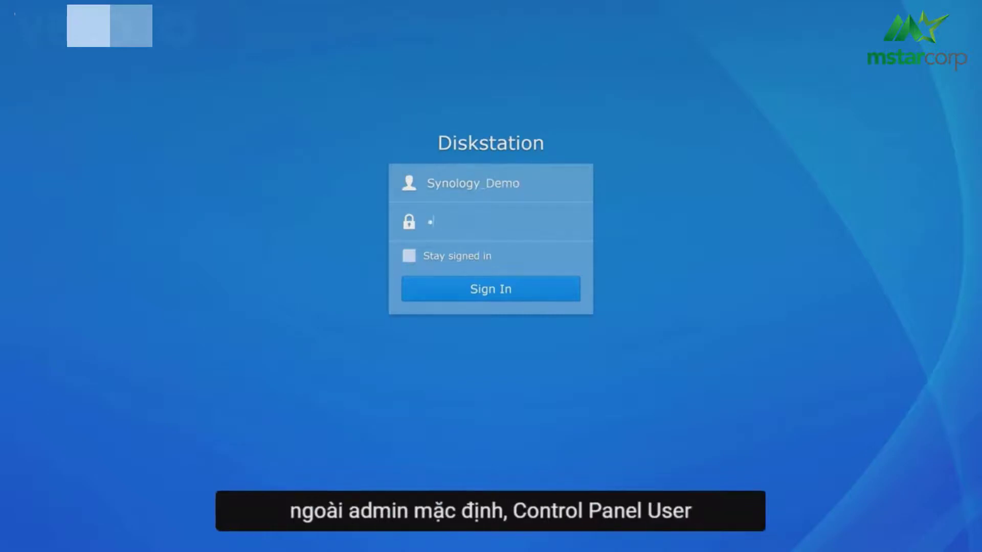
pyautogui.click(539, 298)
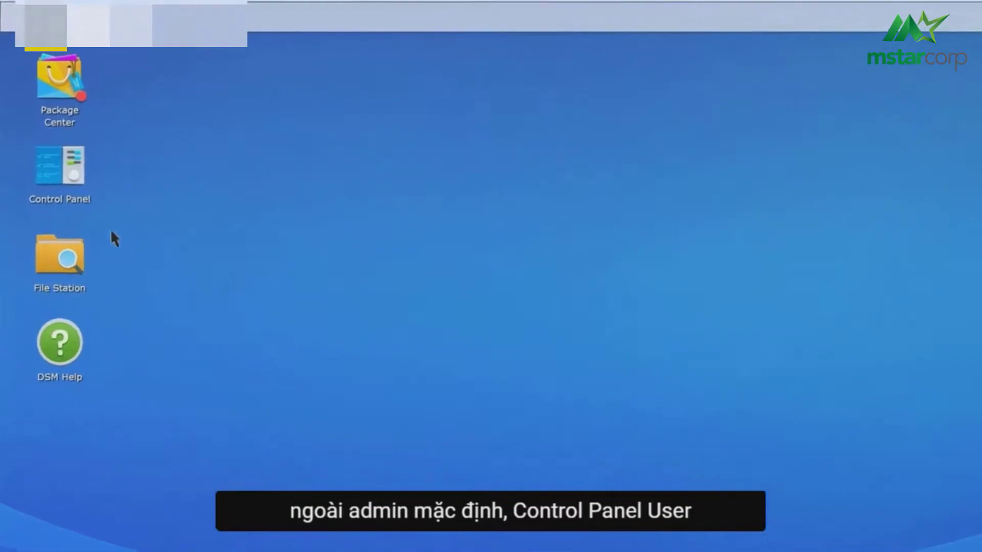
# In Control Panel > User, disable the admin account and save
pyautogui.click(64, 166)
pyautogui.click(429, 231)
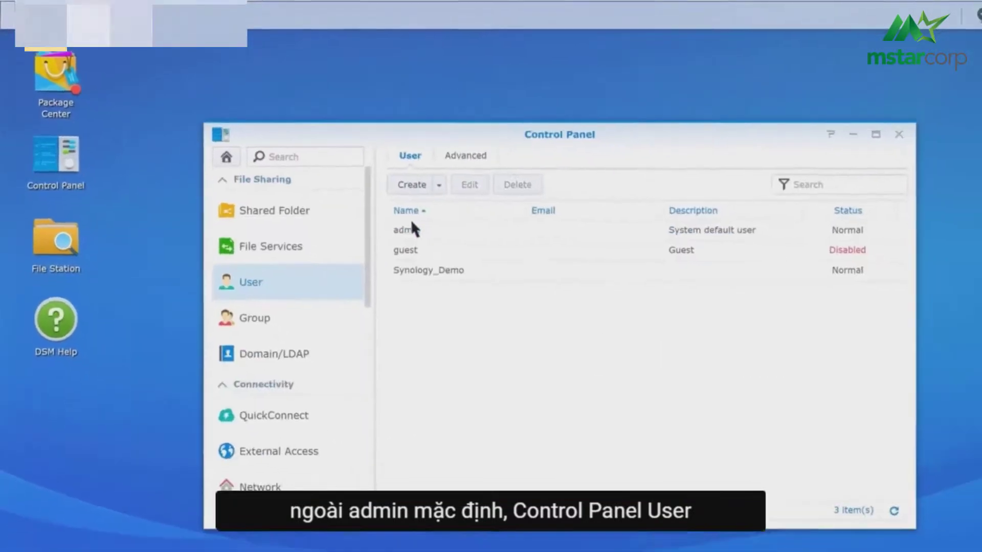
pyautogui.doubleClick(428, 230)
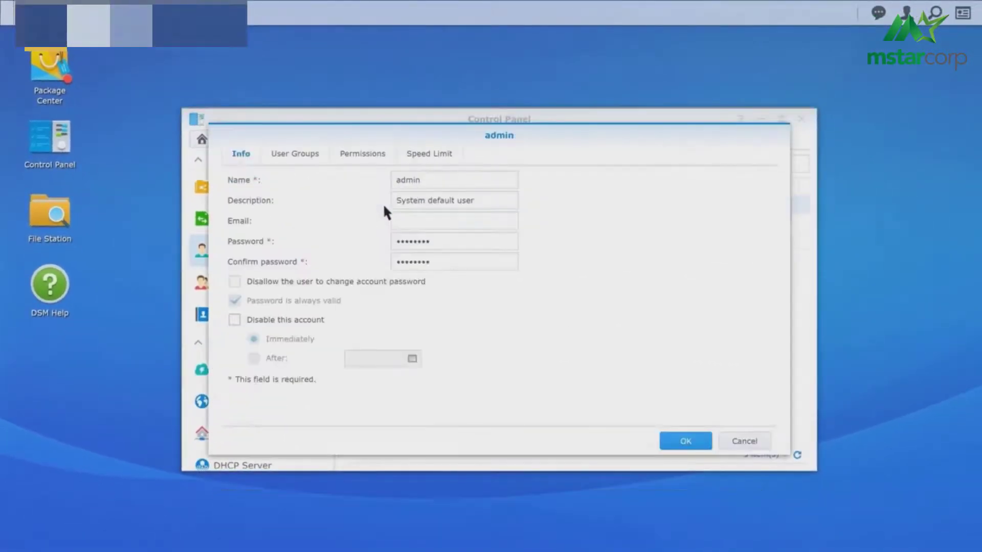
pyautogui.click(234, 320)
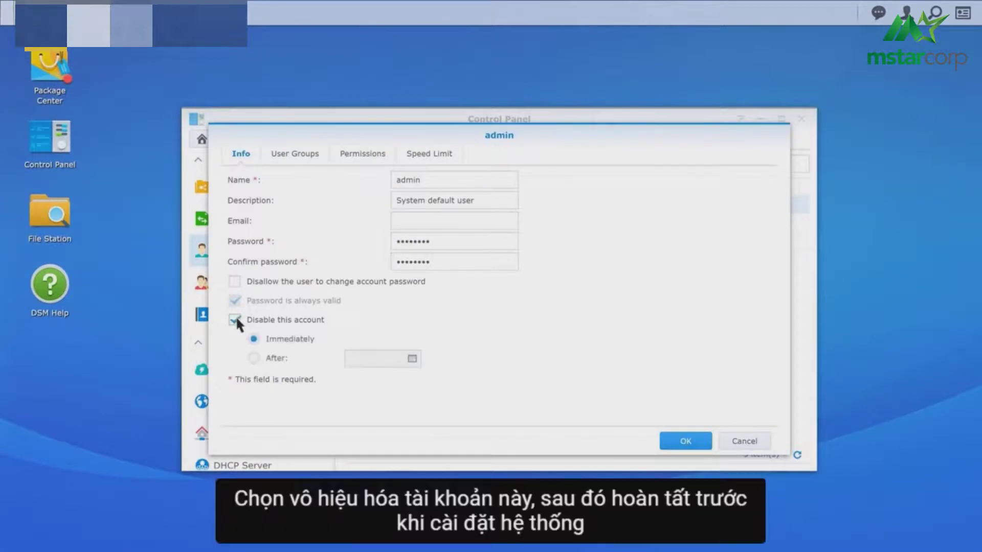
pyautogui.click(685, 440)
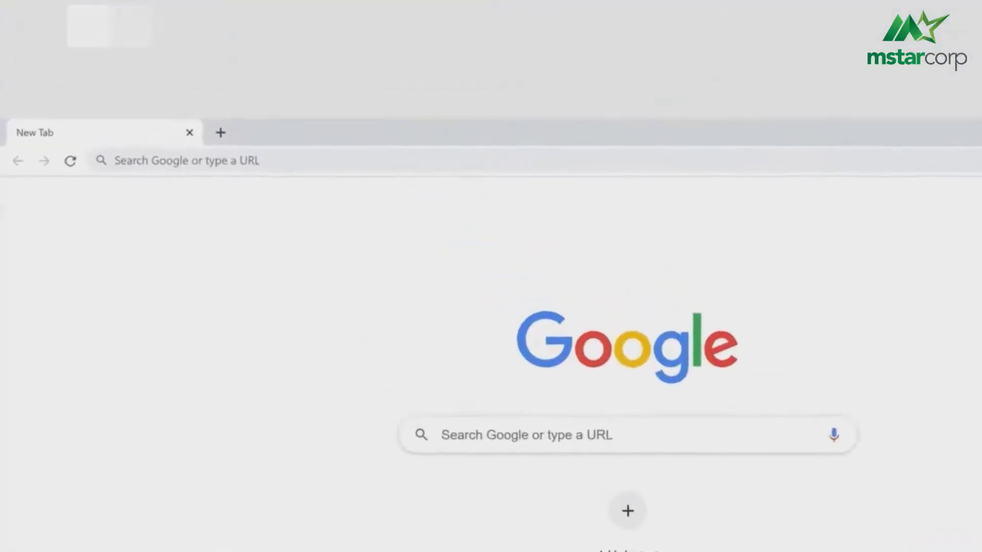
# Go to find.synology.com in Chrome to list local Synology NAS devices
pyautogui.click(206, 169)
pyautogui.write('find.synology.')
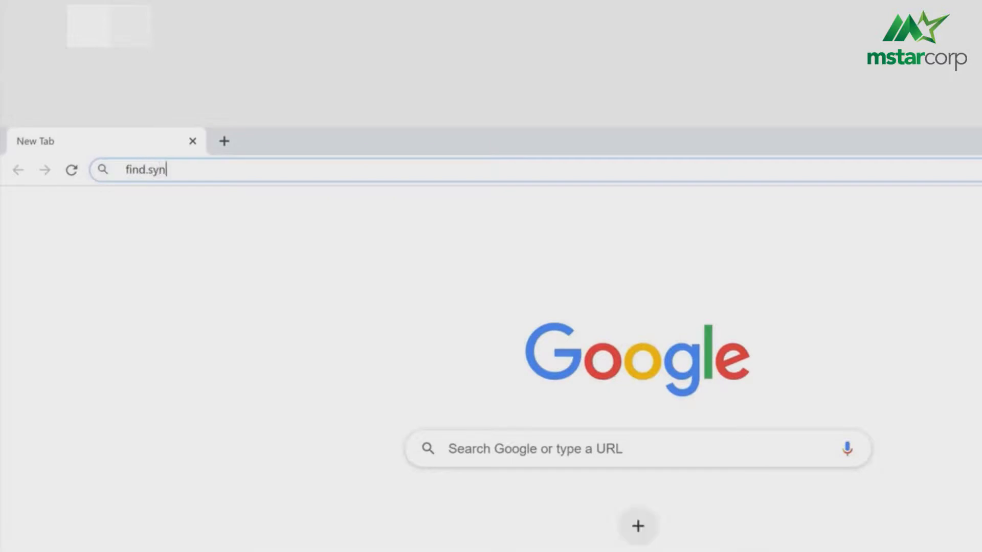
pyautogui.write('com')
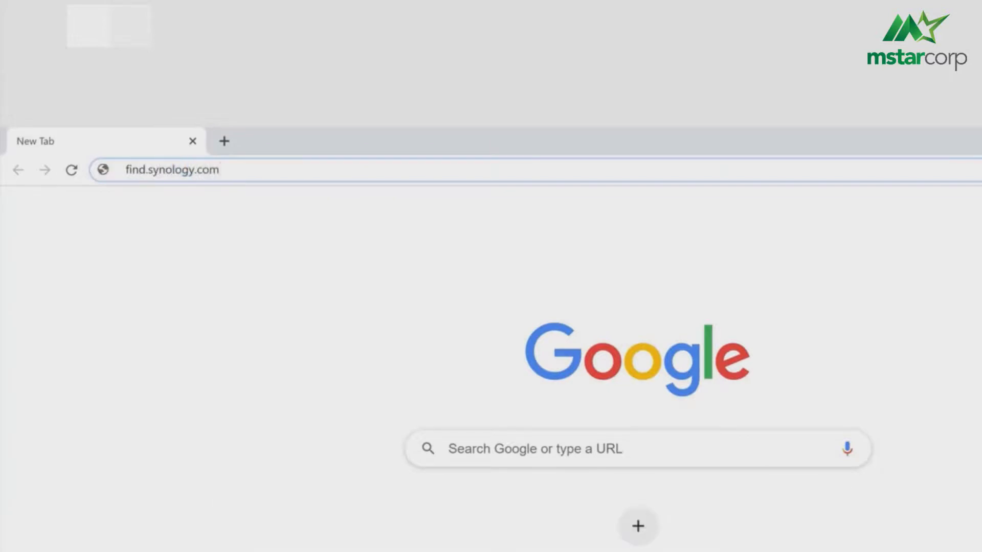
pyautogui.press('Return')
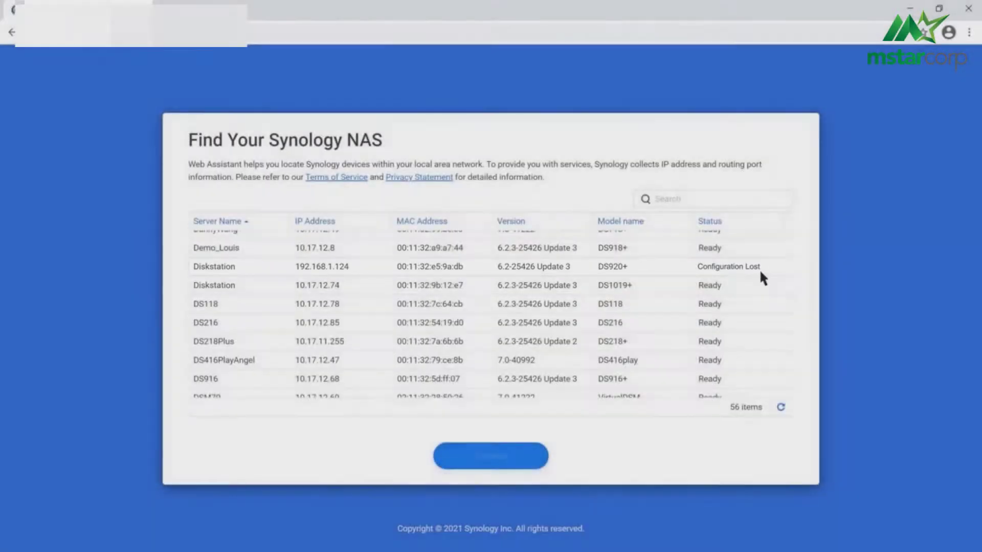
# Re-install DSM on the Configuration Lost DS920+, accepting the EULA and privacy statement
pyautogui.doubleClick(760, 268)
pyautogui.click(194, 408)
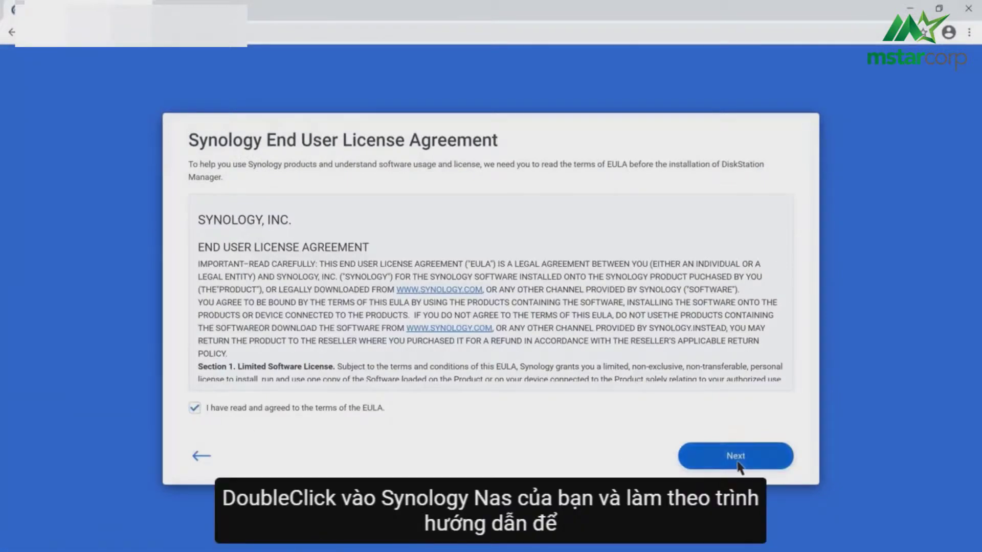
pyautogui.click(738, 465)
pyautogui.click(739, 466)
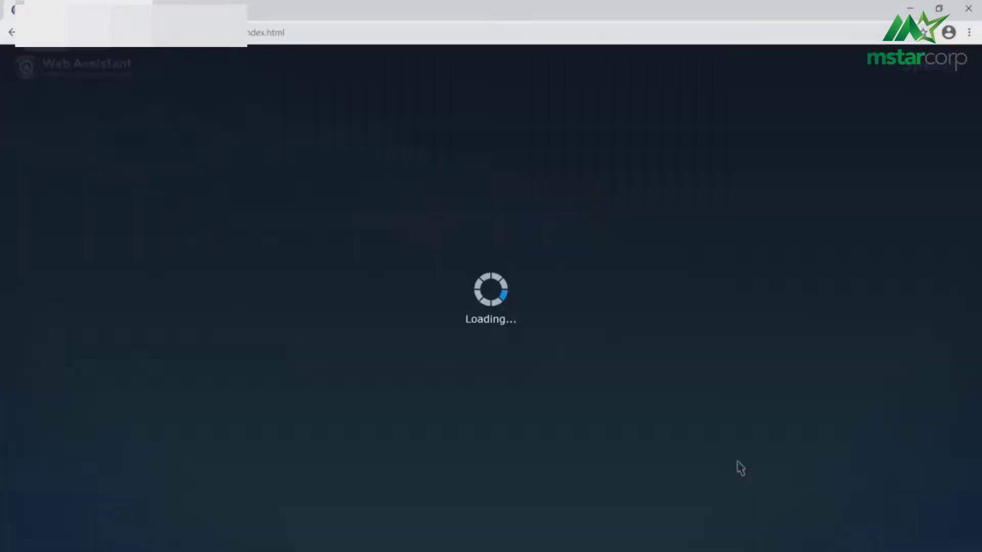
pyautogui.click(536, 361)
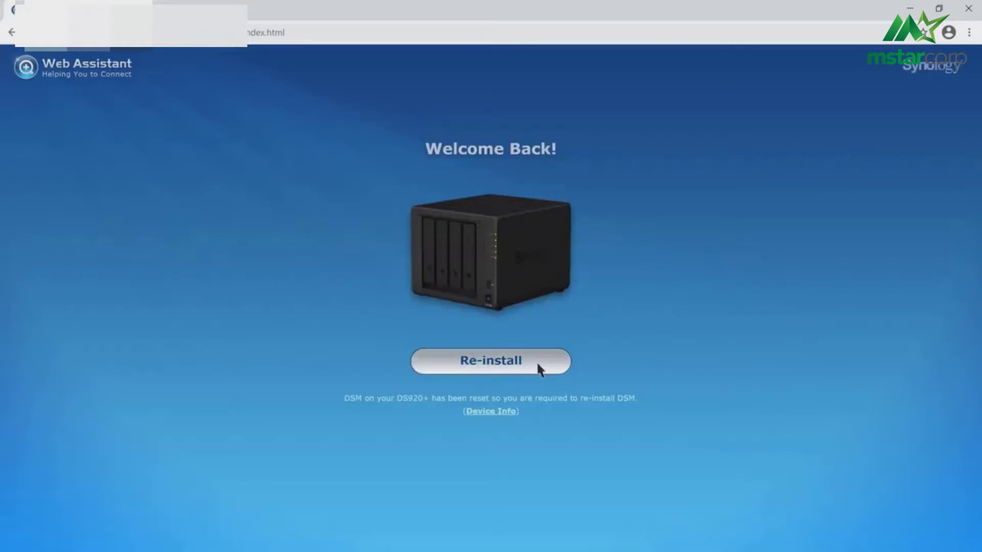
pyautogui.click(514, 462)
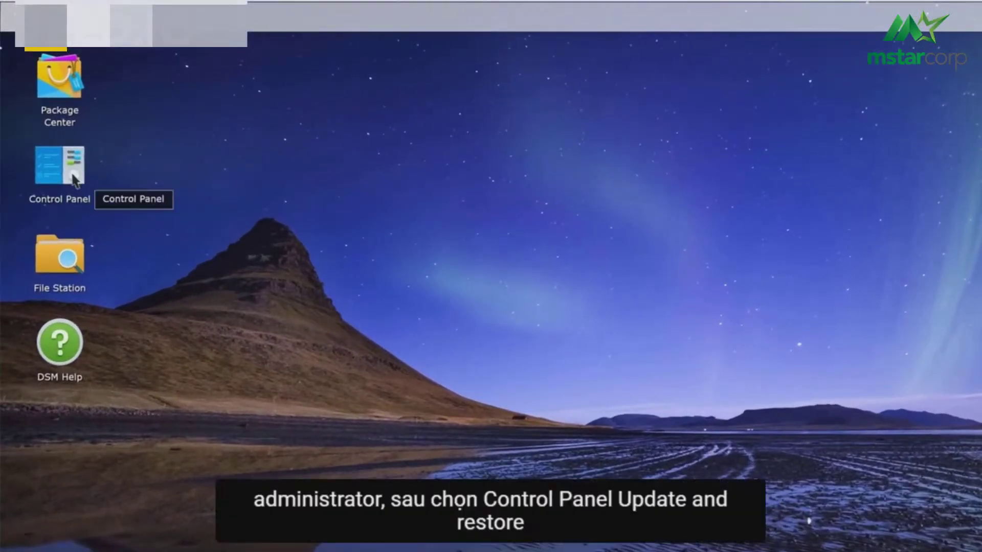
# Go to the Reset options under Control Panel > Update & Restore
pyautogui.click(74, 179)
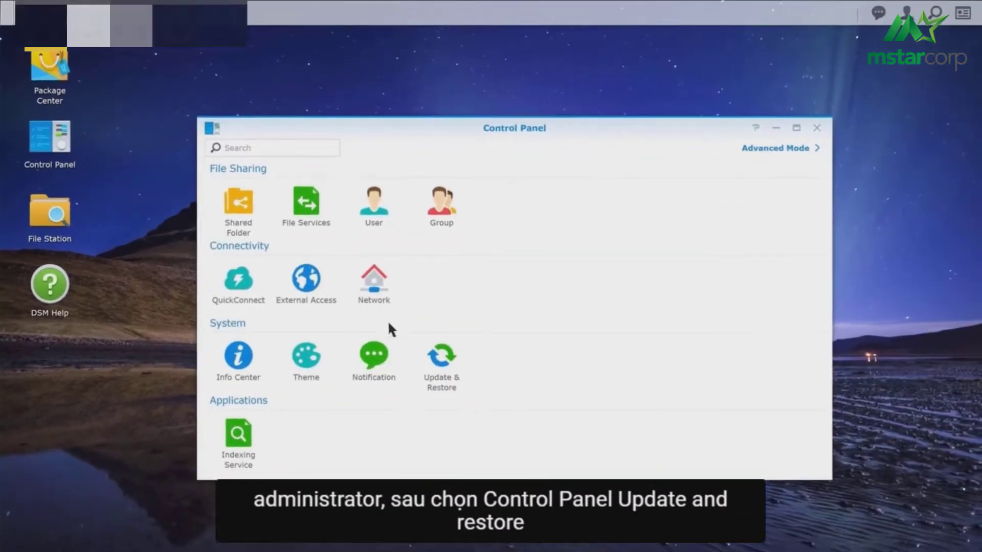
pyautogui.click(453, 362)
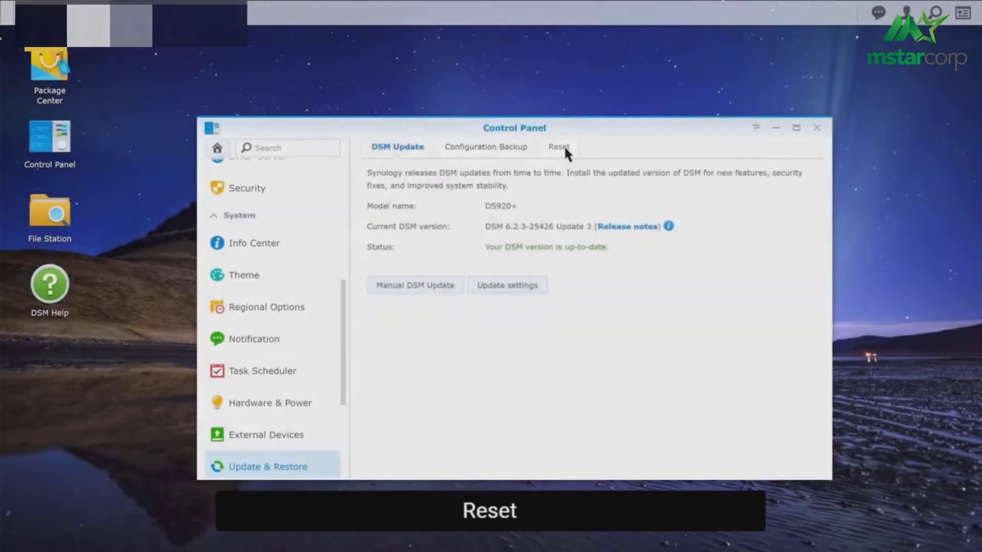
pyautogui.click(559, 147)
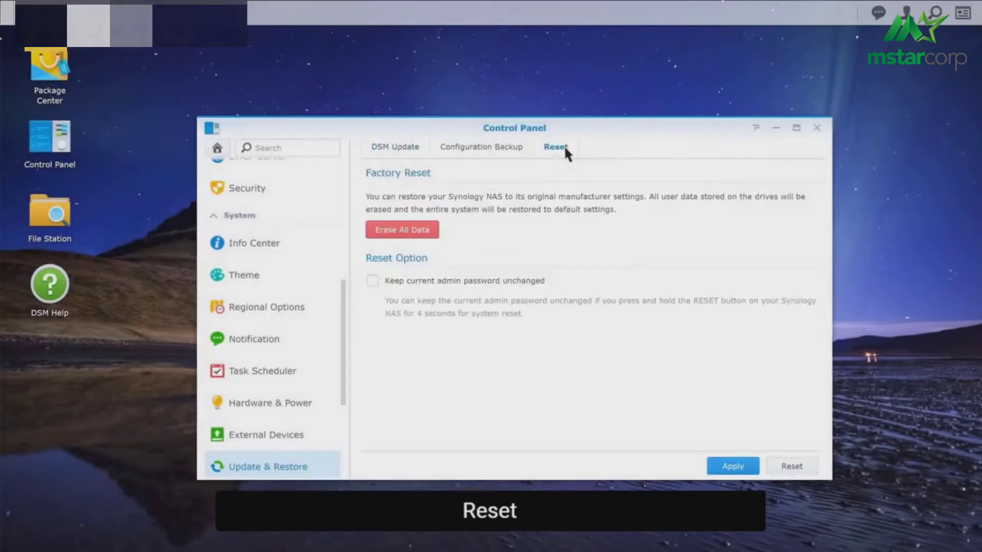
# Erase All Data, acknowledge the deletion warning, and confirm with the account password
pyautogui.click(430, 231)
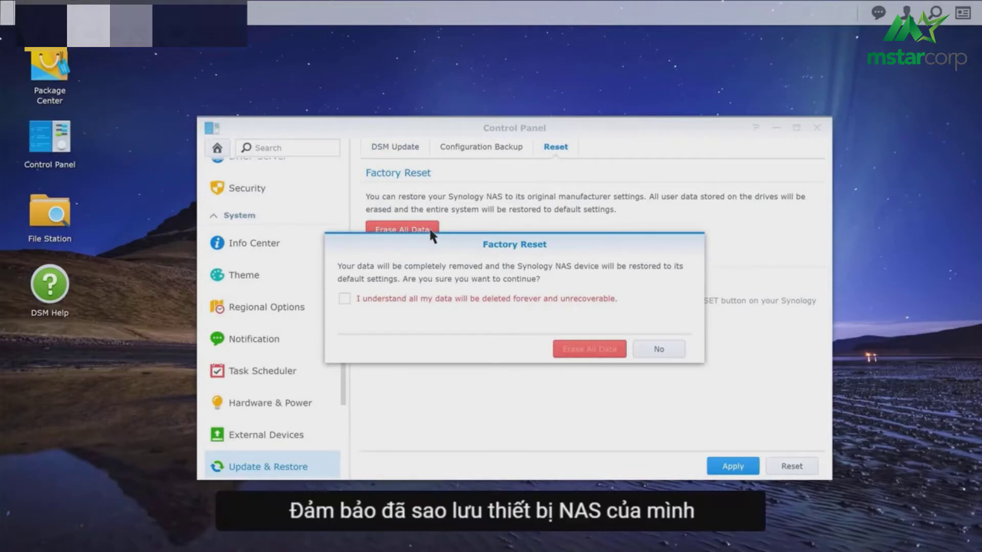
pyautogui.click(346, 299)
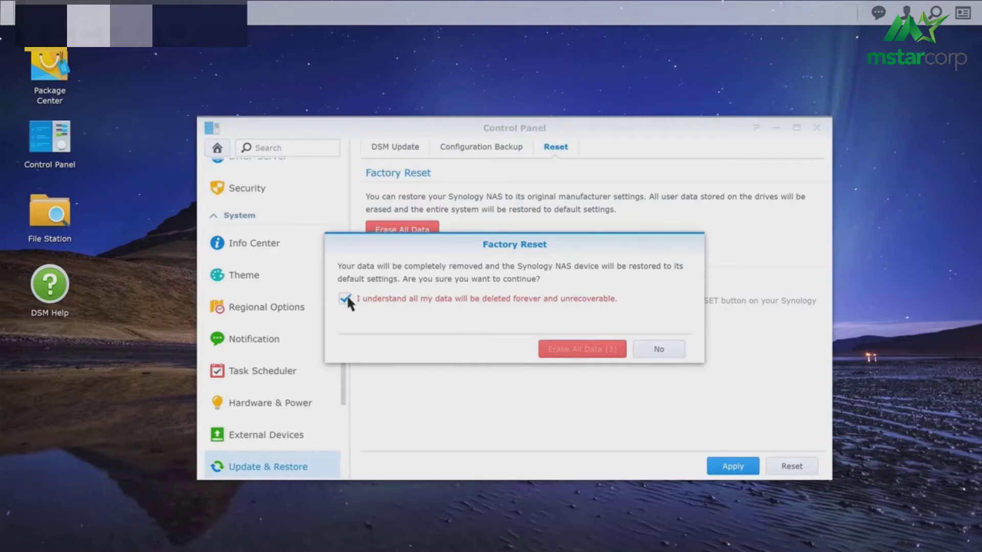
pyautogui.click(615, 351)
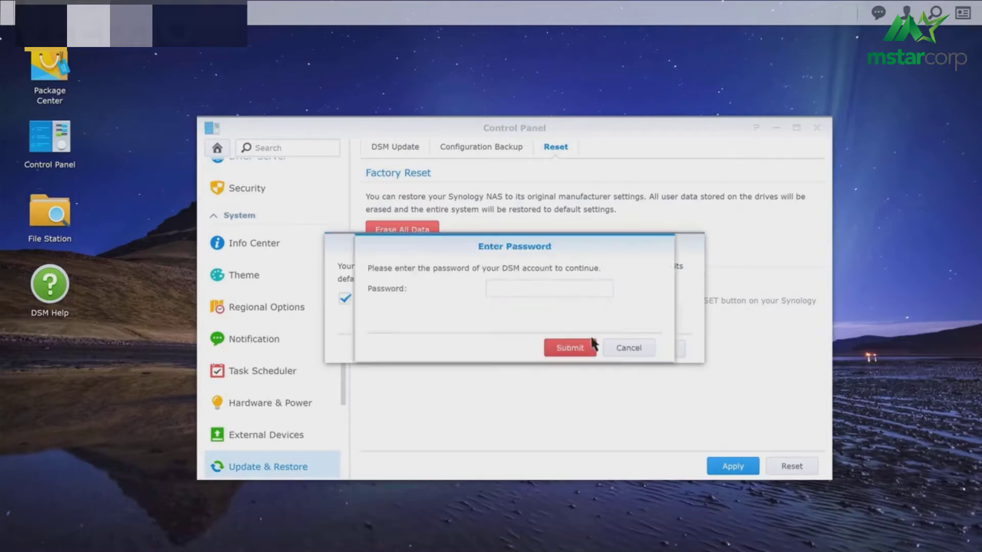
pyautogui.write('*******')
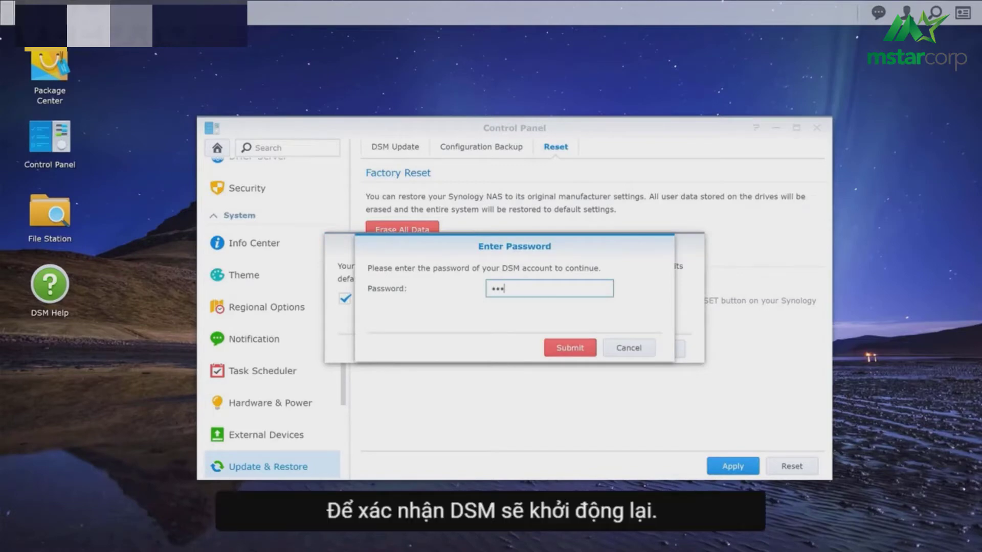
pyautogui.write('*****')
pyautogui.click(584, 347)
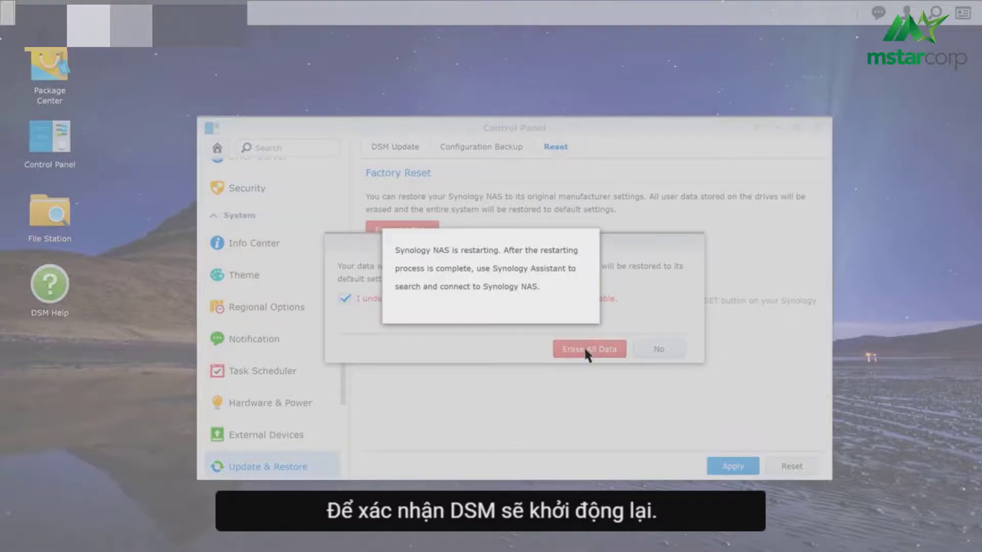